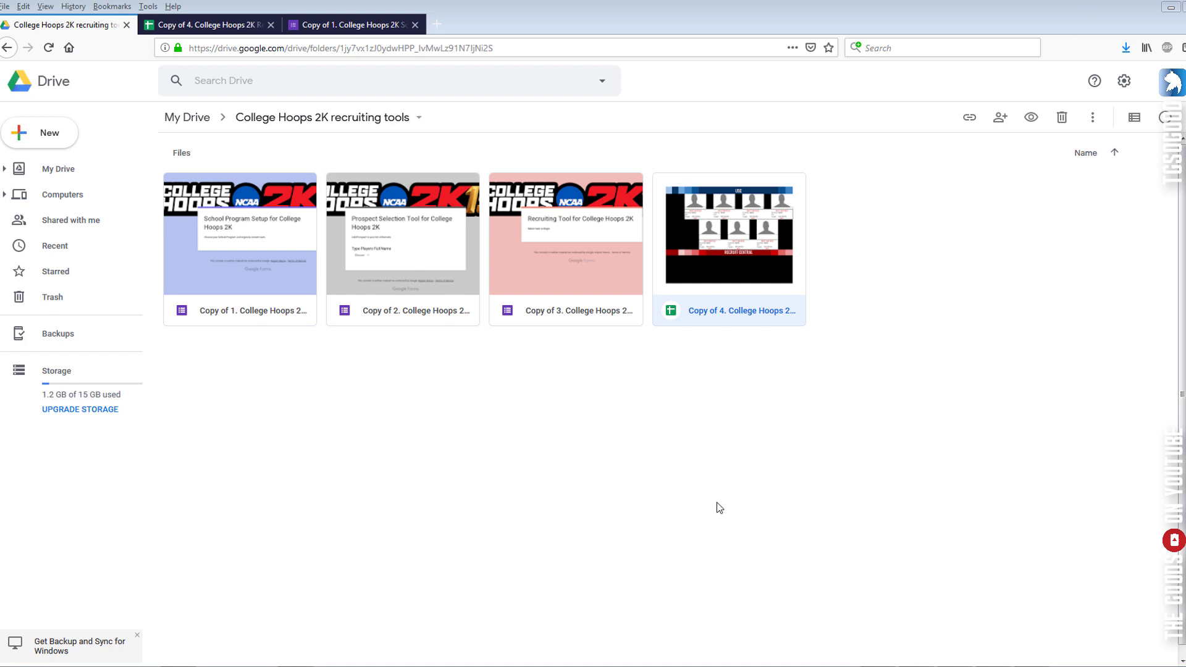
pyautogui.click(199, 25)
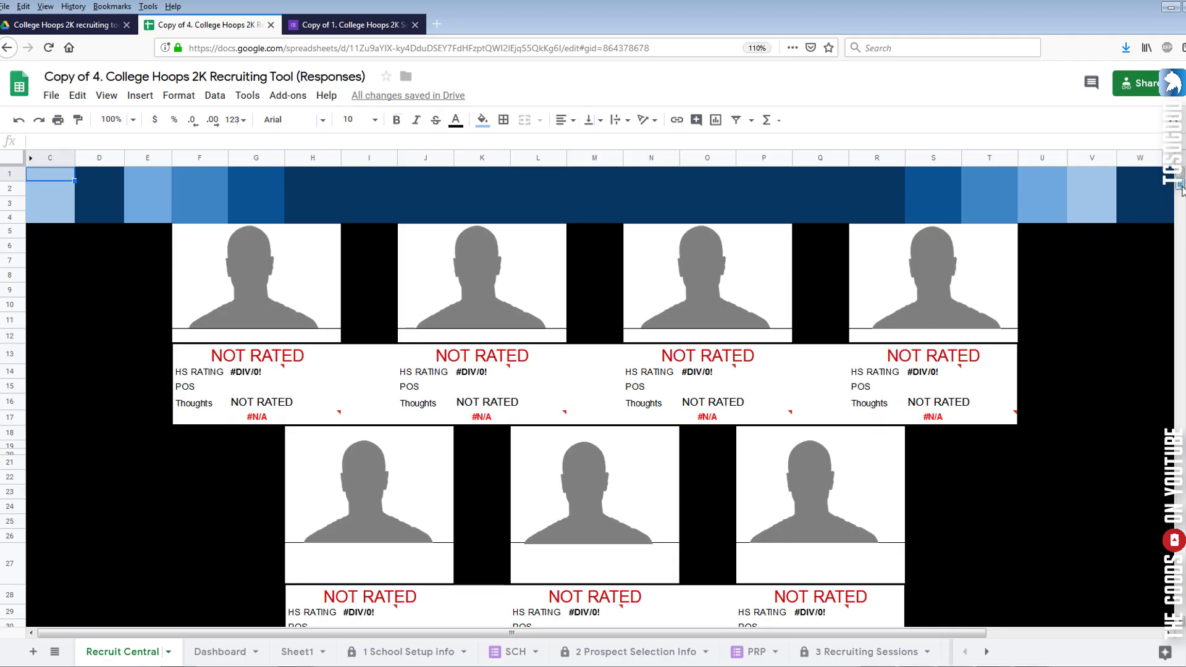
pyautogui.scroll(-1, 1181, 193)
pyautogui.scroll(-3, 1182, 193)
pyautogui.scroll(5, 1180, 185)
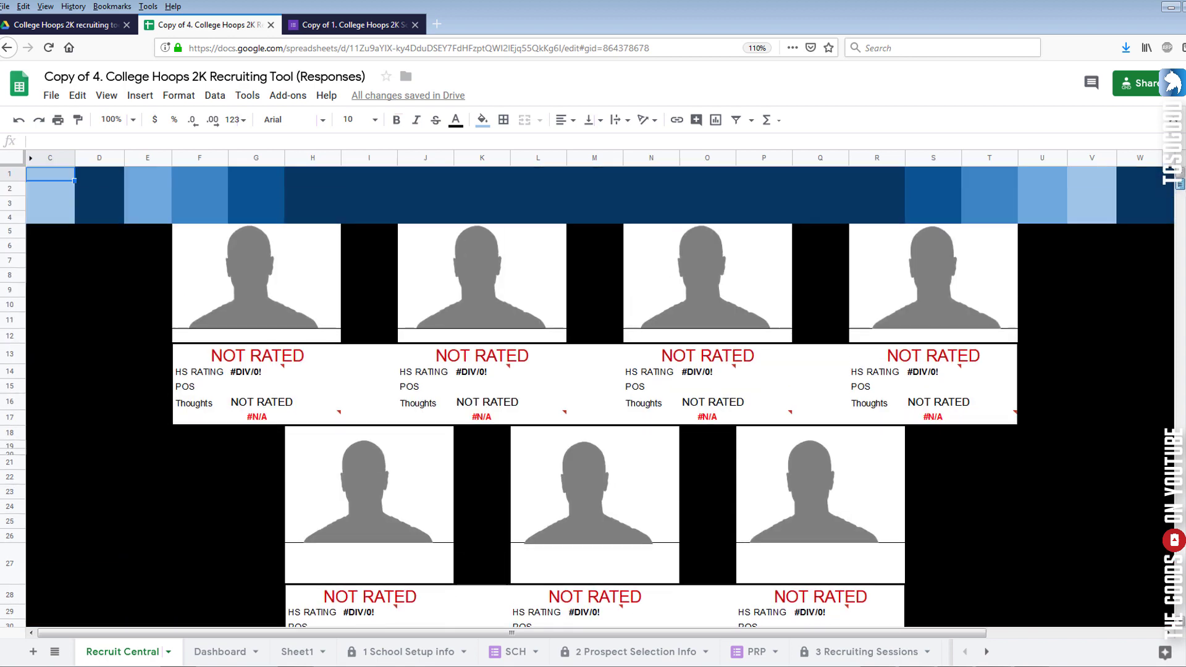
pyautogui.scroll(-3, 1180, 184)
pyautogui.scroll(3, 1180, 184)
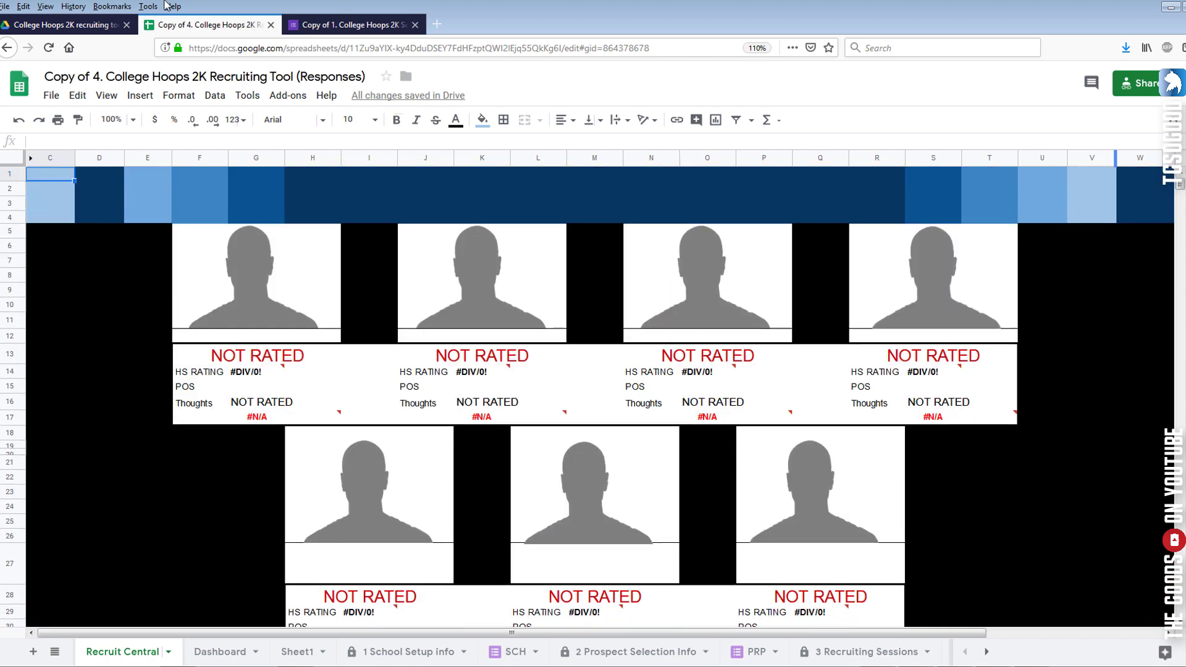
pyautogui.click(76, 29)
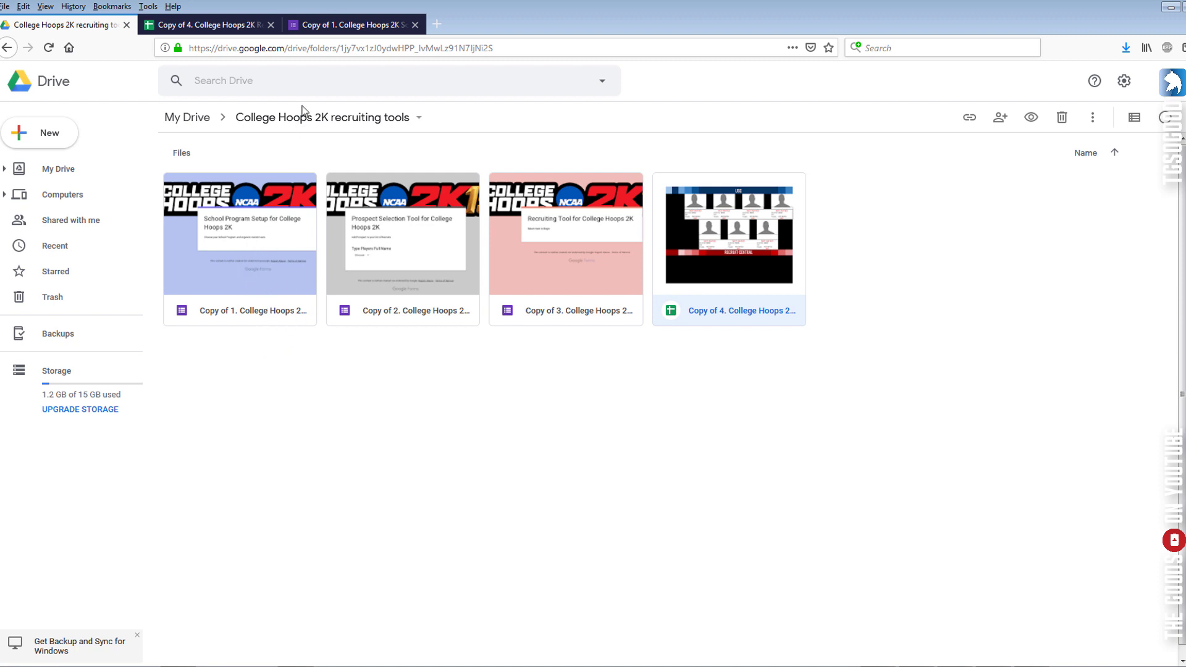
# Close the old form tab and reopen 'Copy of 1. College Hoops 2K School Program Setup' from the Drive folder.
pyautogui.click(326, 24)
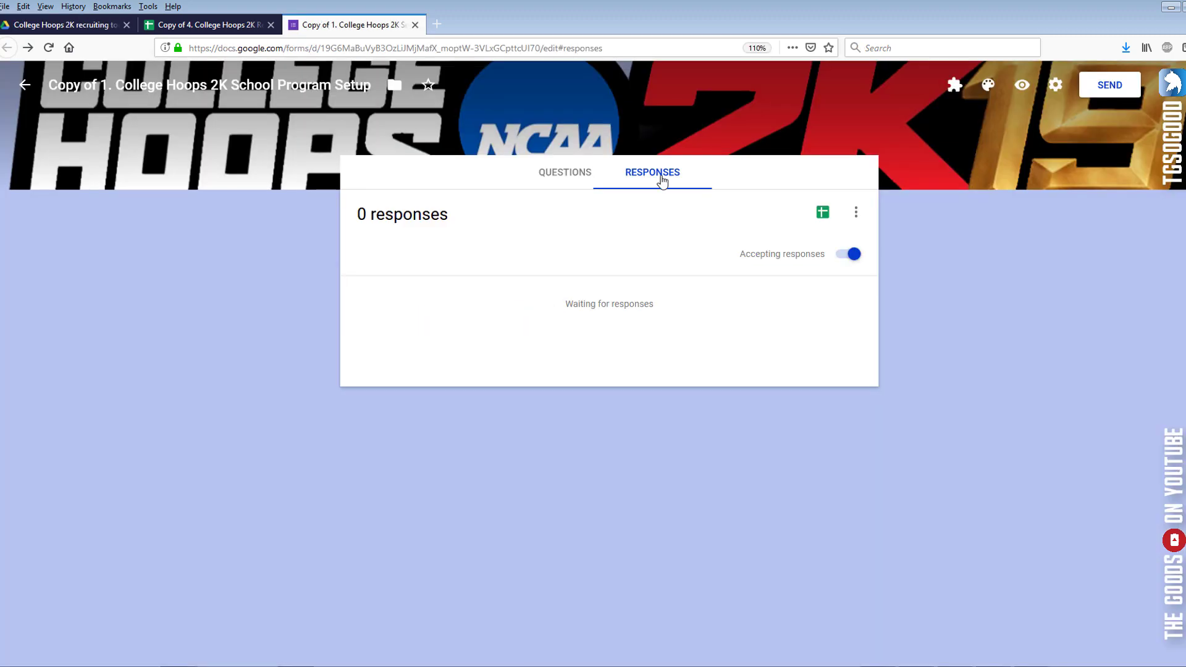
pyautogui.click(569, 174)
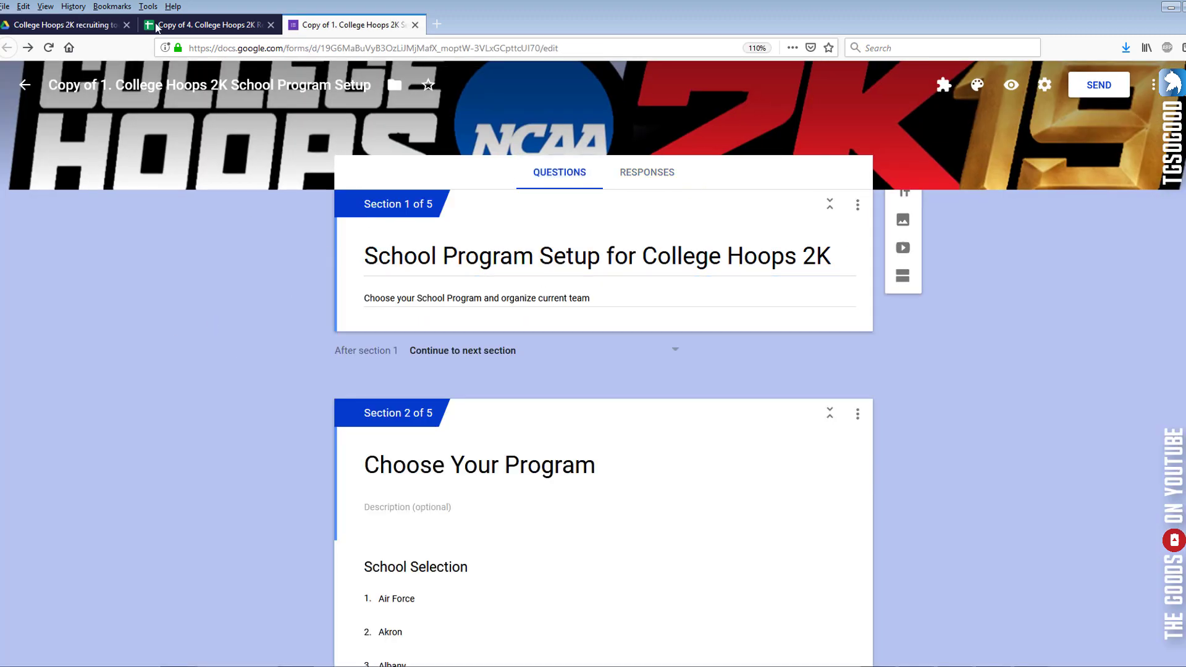
pyautogui.click(415, 25)
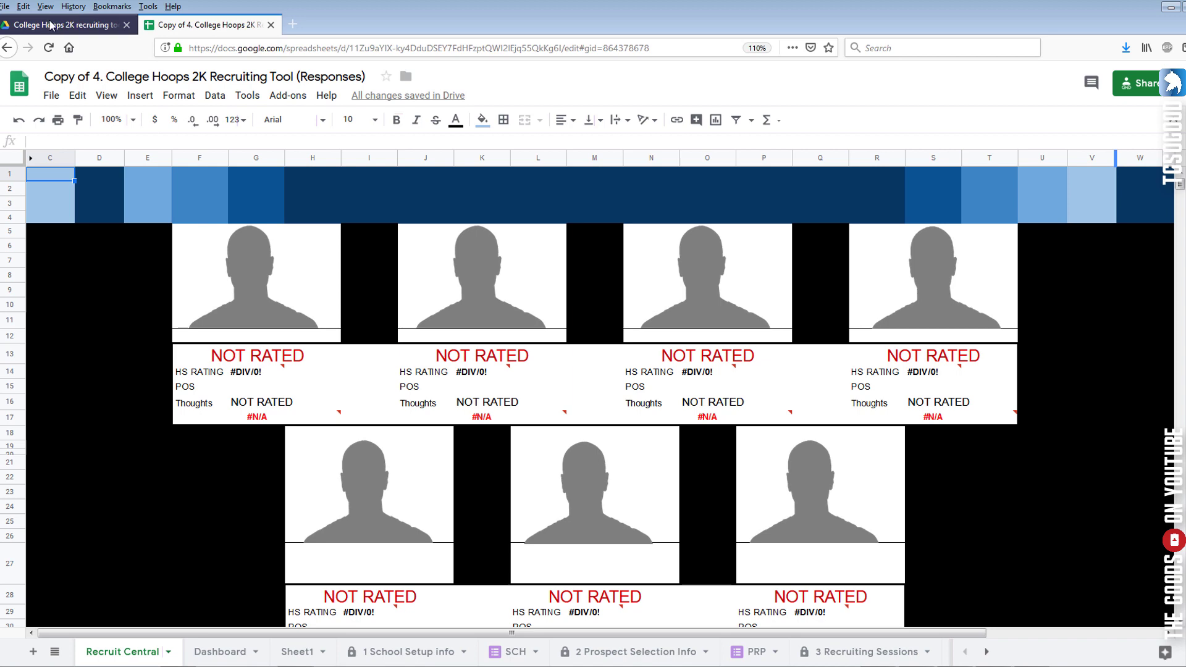
pyautogui.click(52, 24)
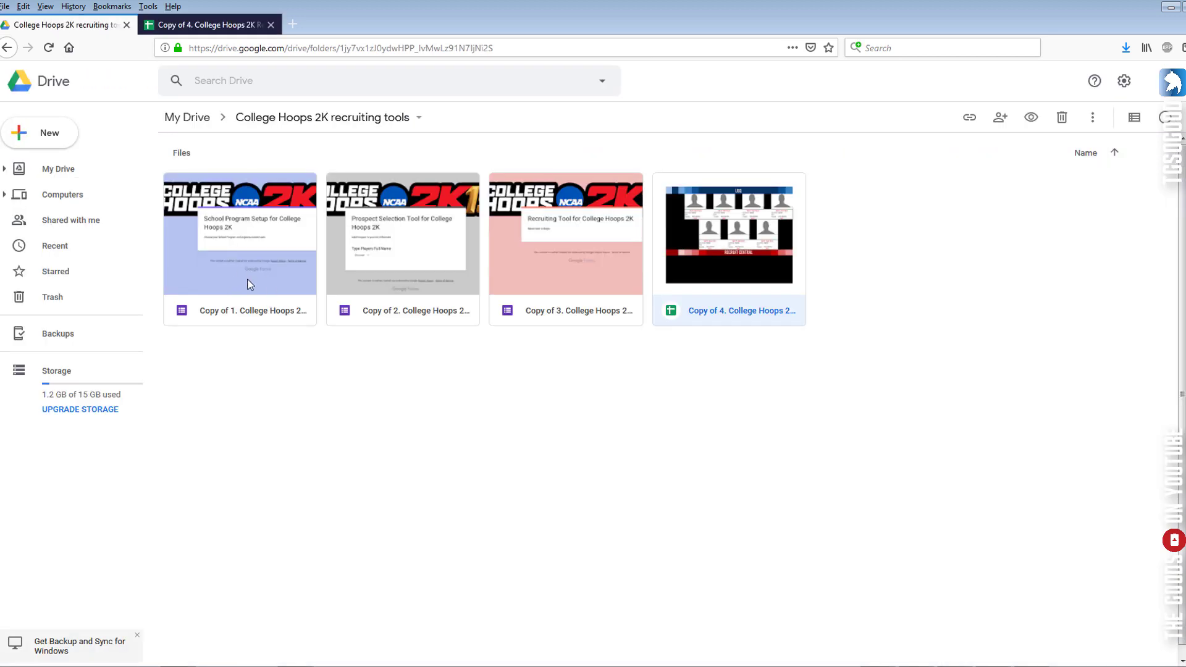
pyautogui.doubleClick(251, 284)
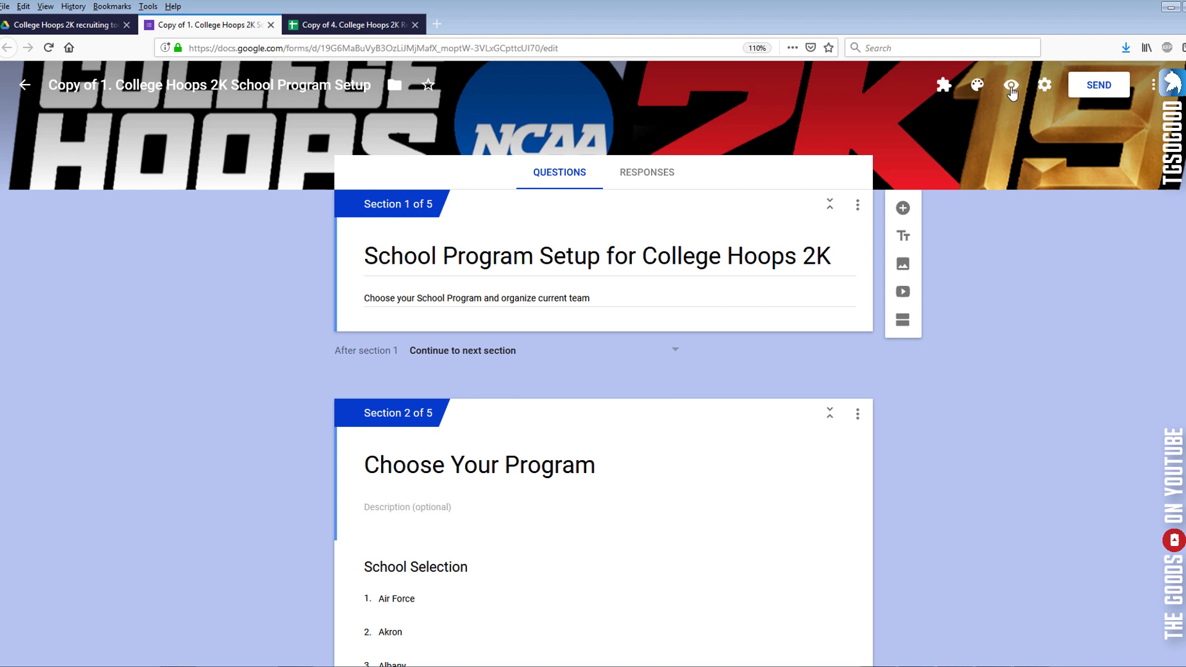
# Open the form's live preview, checking the recruiting spreadsheet along the way.
pyautogui.click(1011, 89)
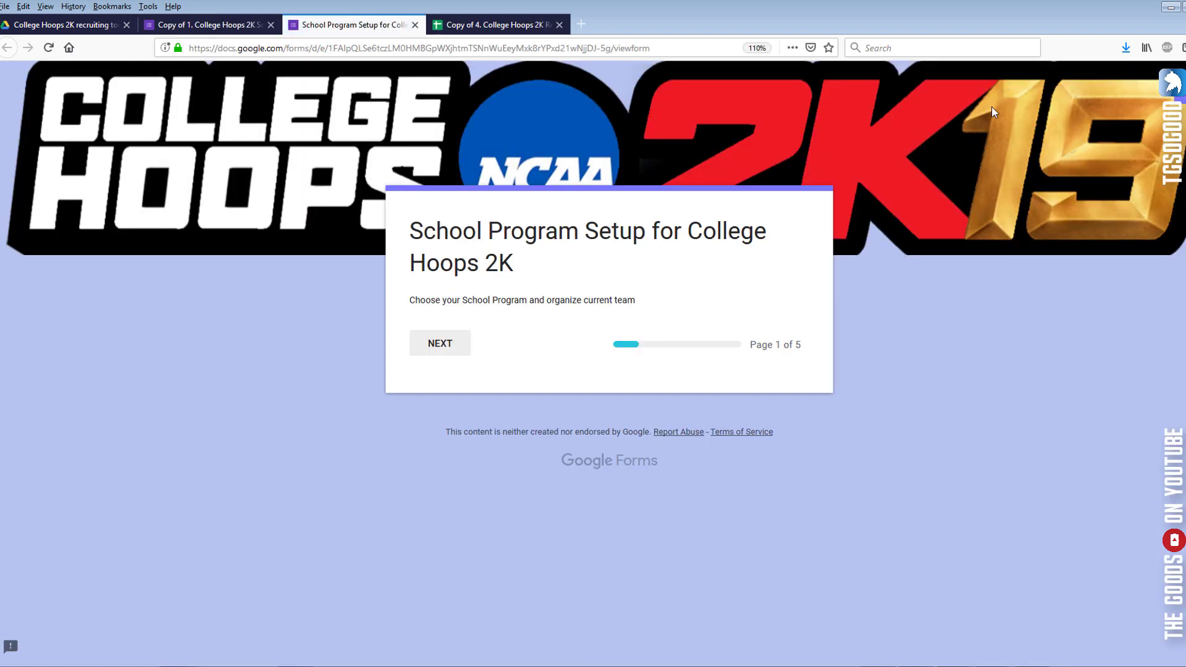
pyautogui.click(499, 26)
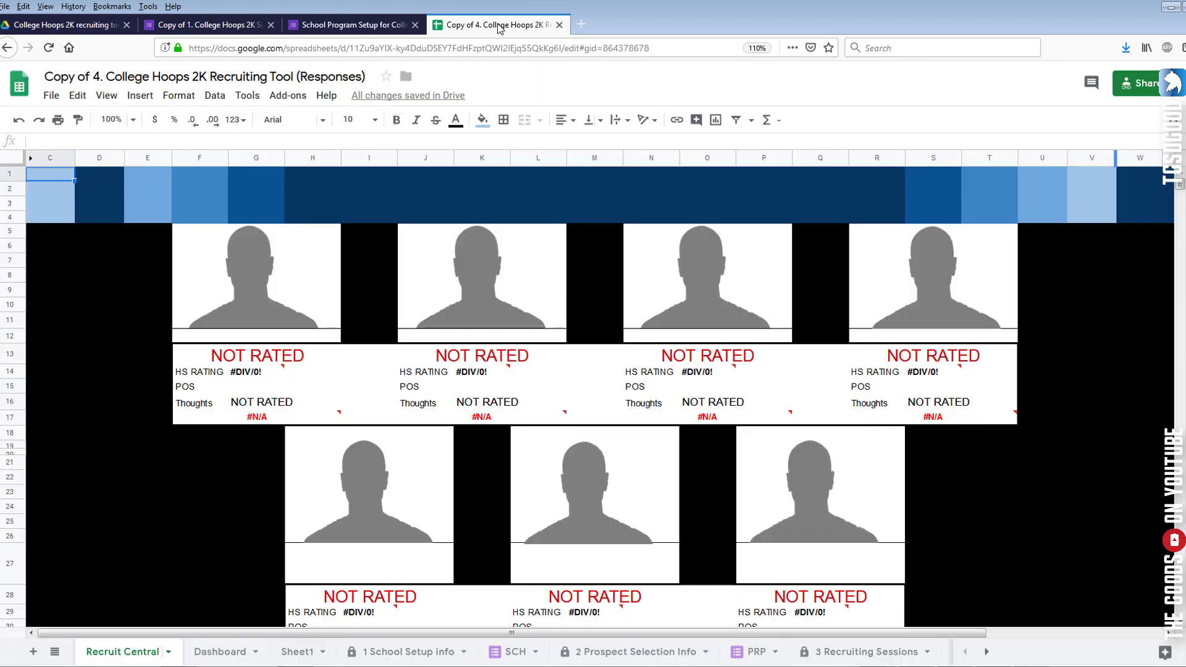
pyautogui.click(352, 26)
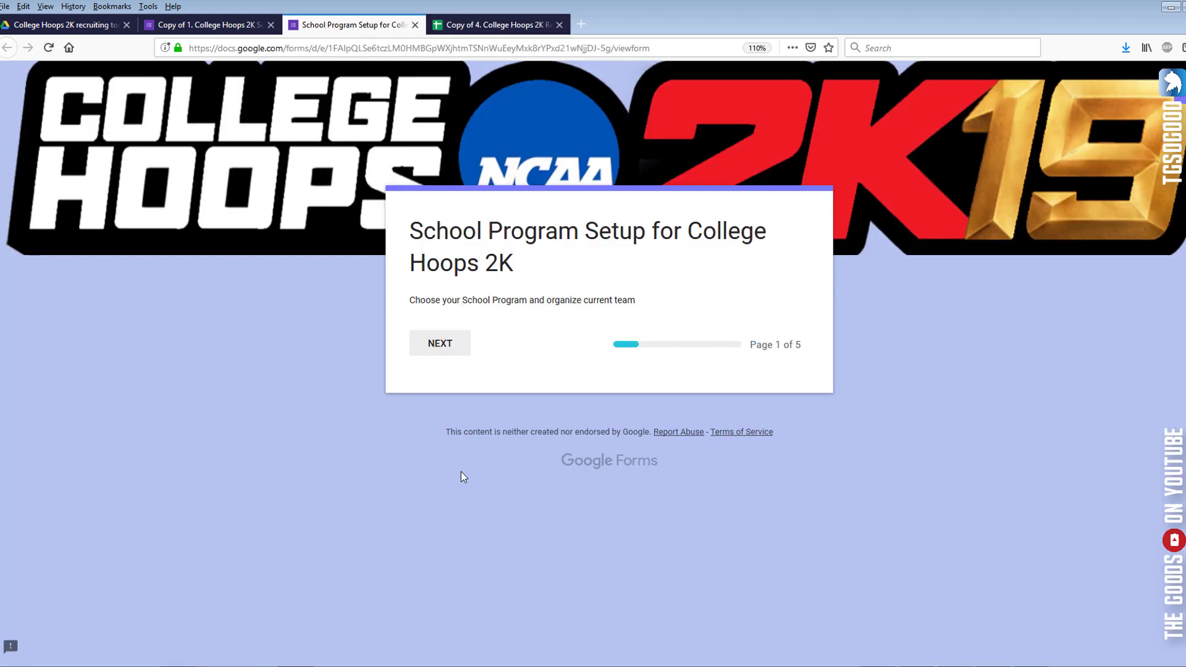
# On page 2, choose USC from the School Selection dropdown.
pyautogui.click(440, 344)
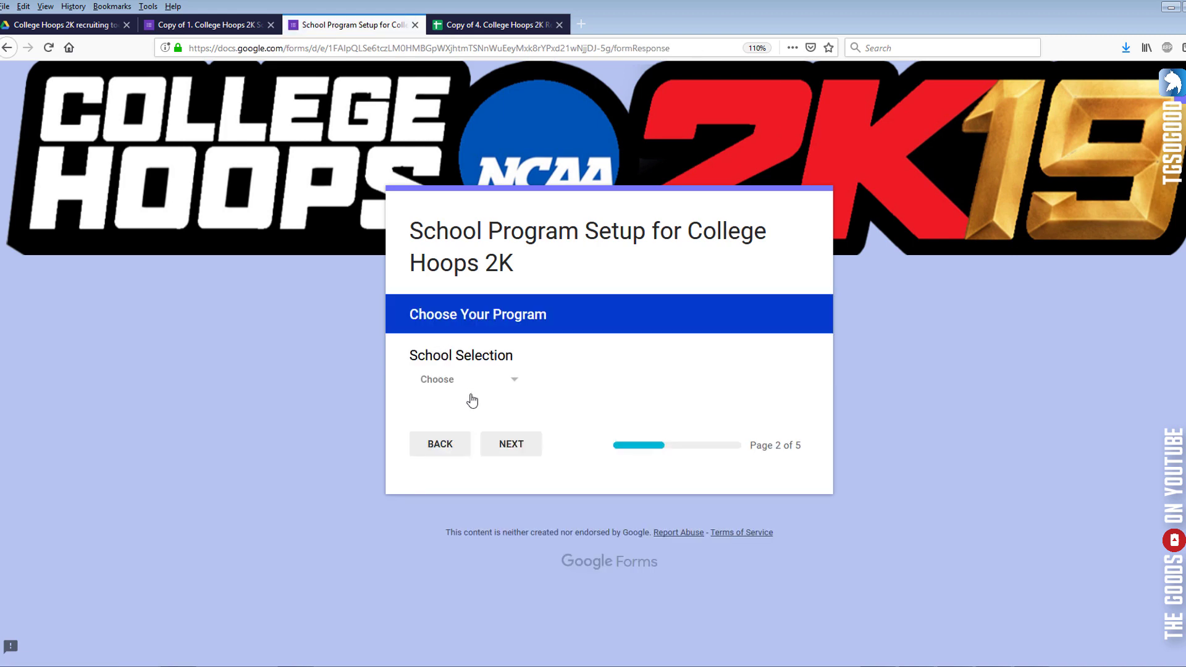
pyautogui.click(471, 381)
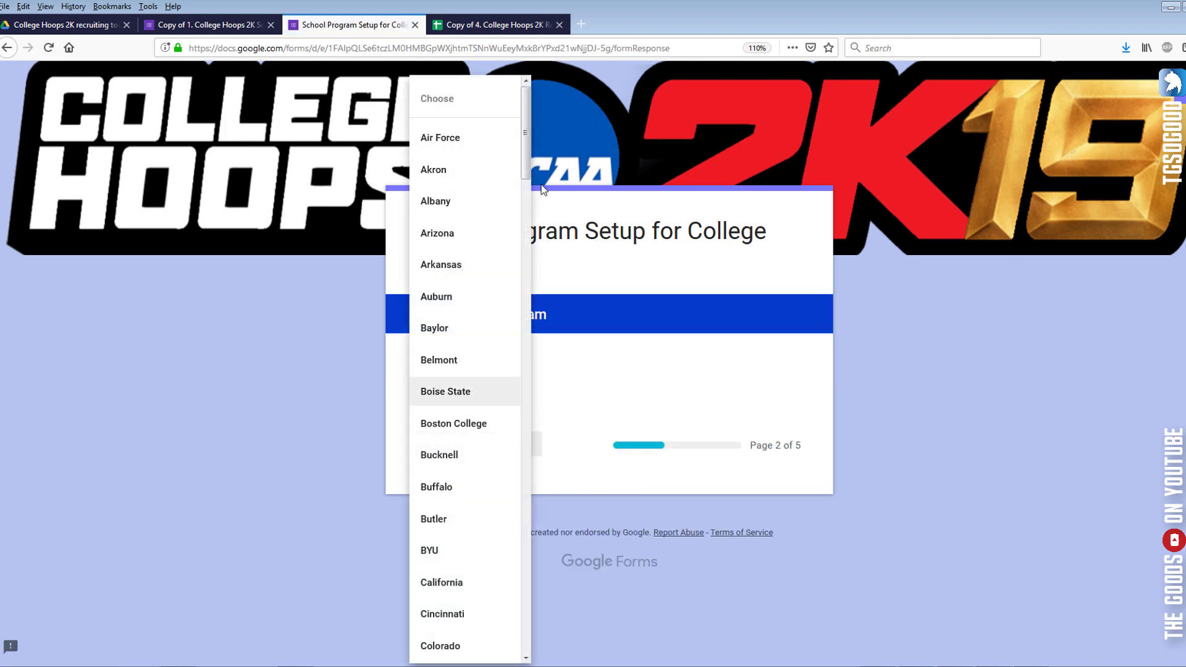
pyautogui.moveTo(526, 180); pyautogui.dragTo(526, 652)
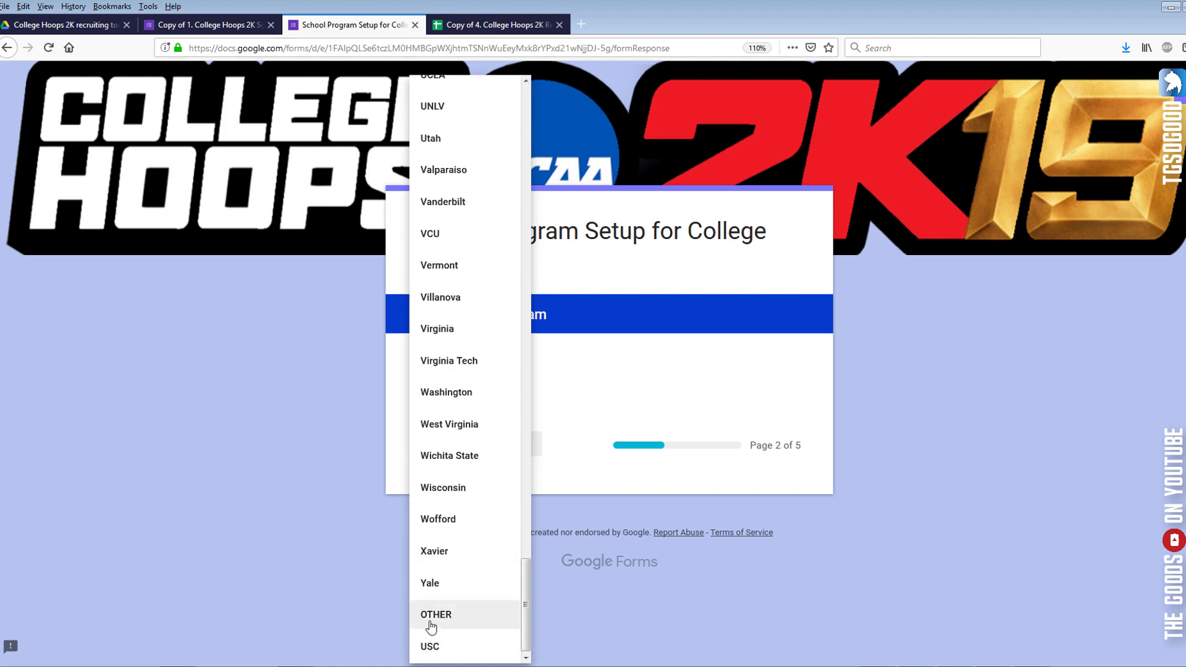
pyautogui.click(434, 648)
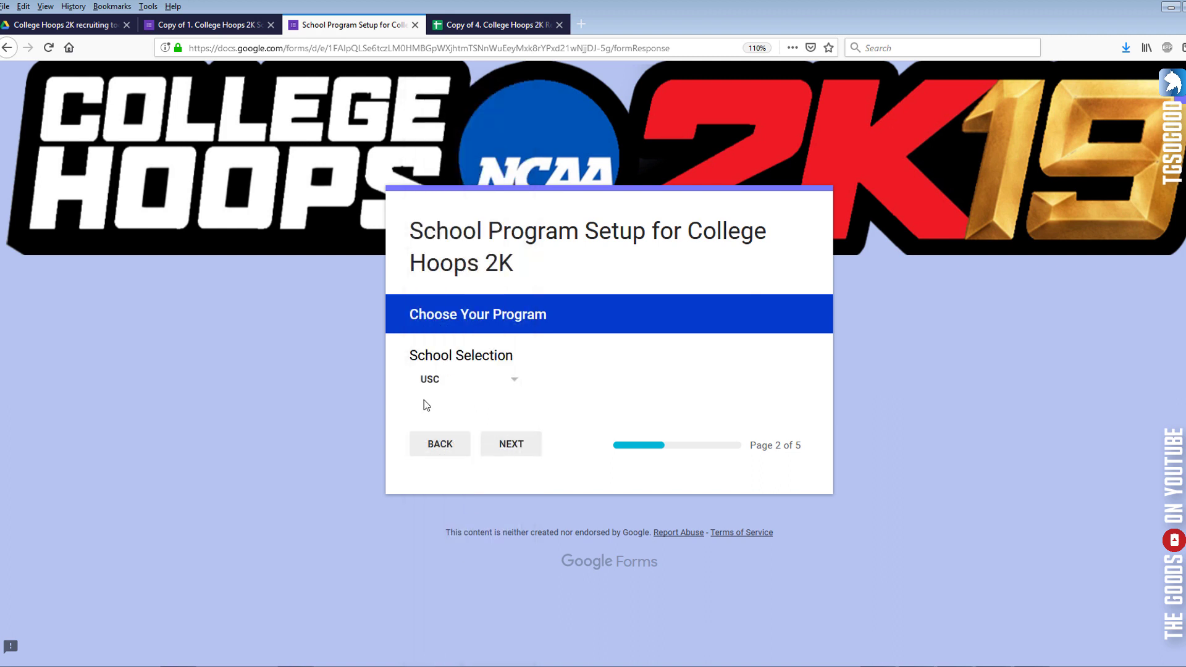
# Select Balance as the coach's system and Forward as the most needed position.
pyautogui.click(521, 454)
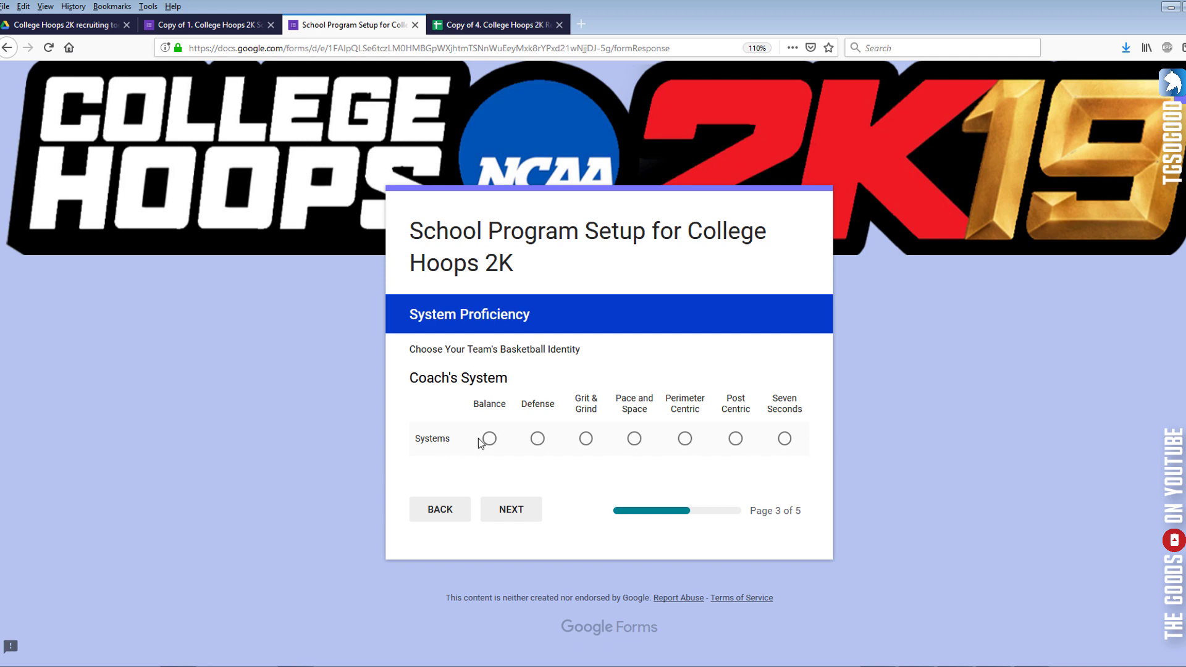
pyautogui.click(491, 441)
pyautogui.click(510, 510)
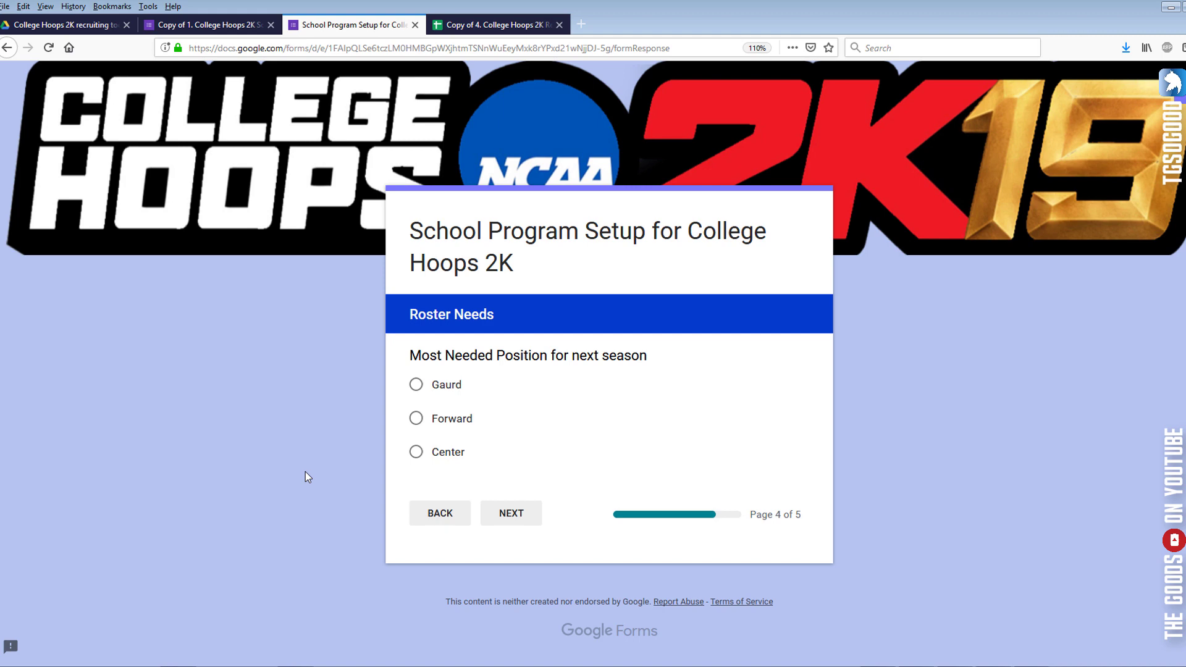
pyautogui.click(450, 424)
# Pick Winning Record as the team goal and submit the form.
pyautogui.click(508, 518)
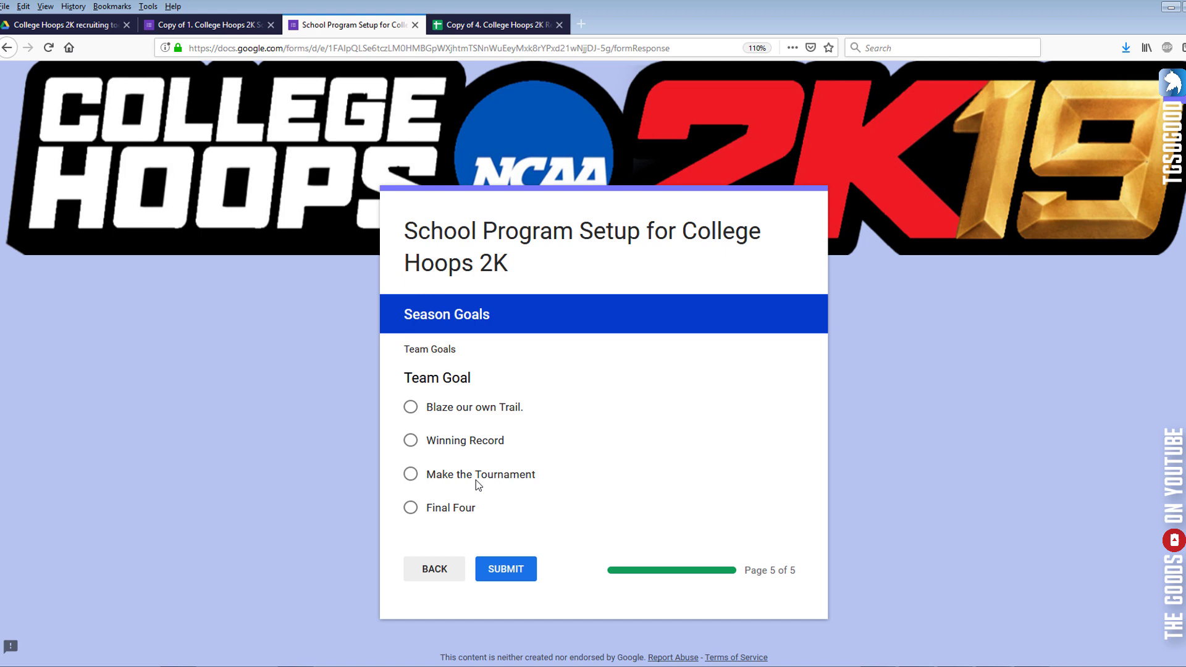
pyautogui.click(480, 443)
pyautogui.click(504, 577)
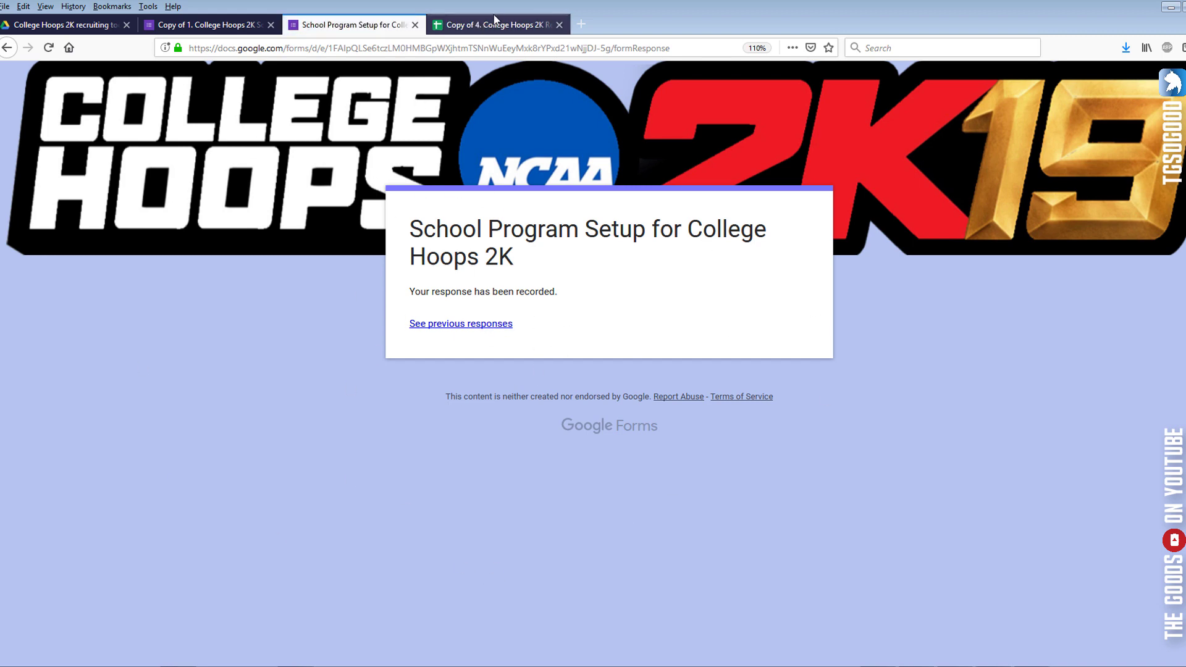
# Close the submitted form and editor tabs to reveal the USC header on Recruit Central.
pyautogui.click(415, 25)
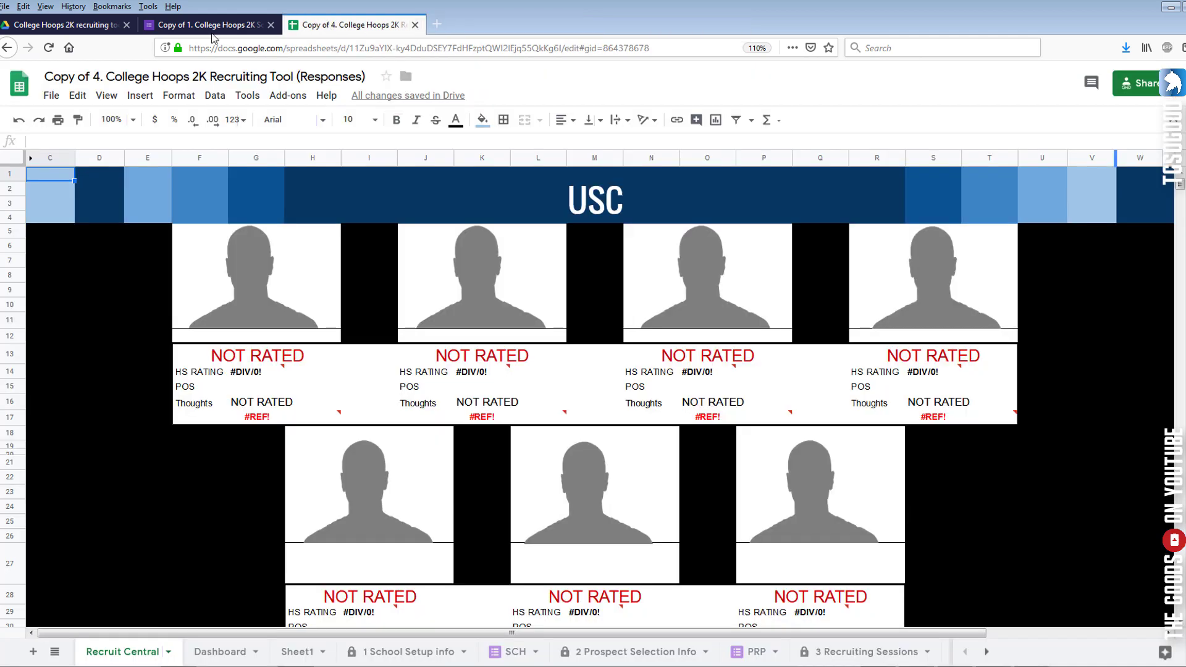
pyautogui.click(243, 30)
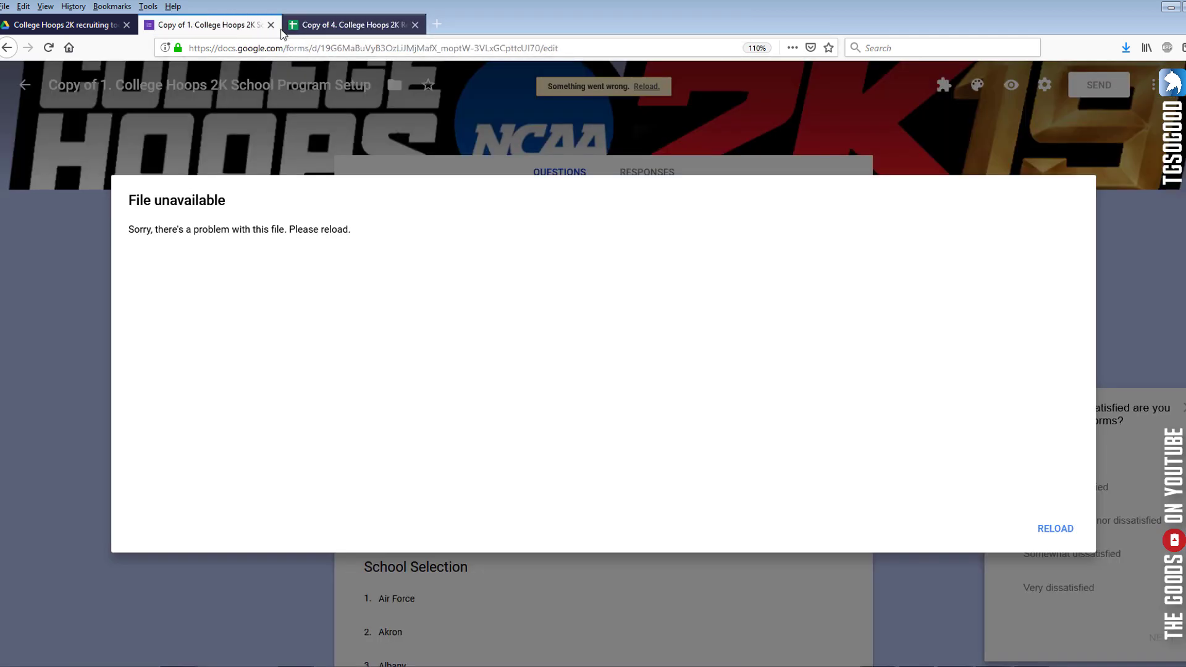
pyautogui.click(271, 25)
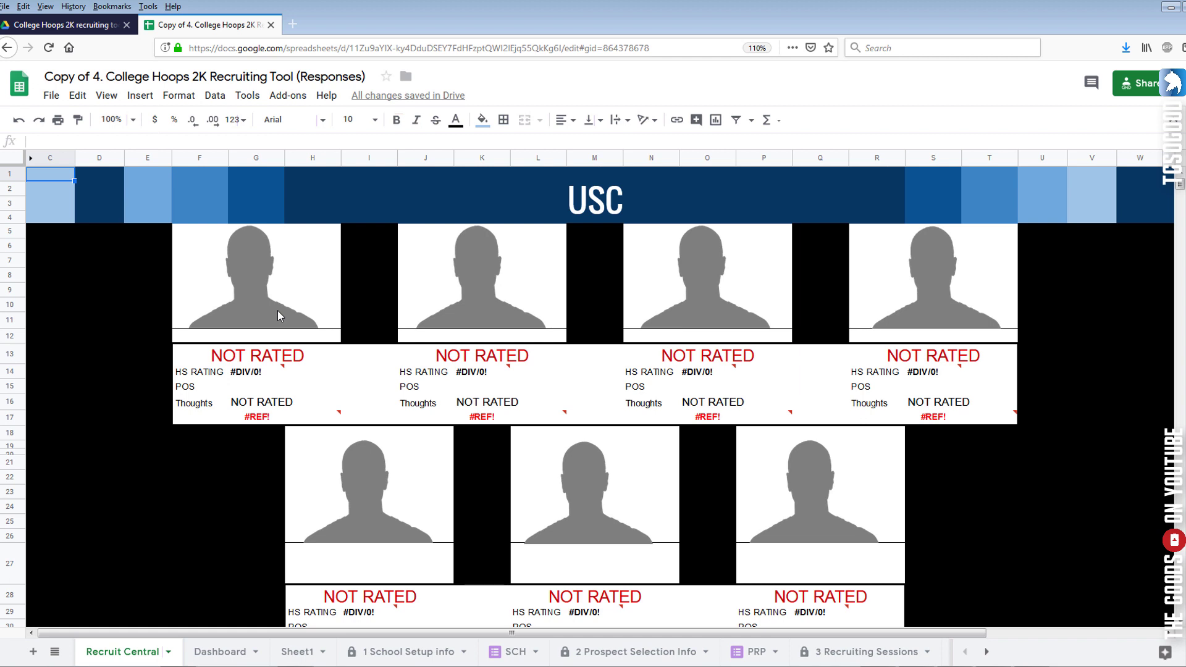
pyautogui.click(219, 651)
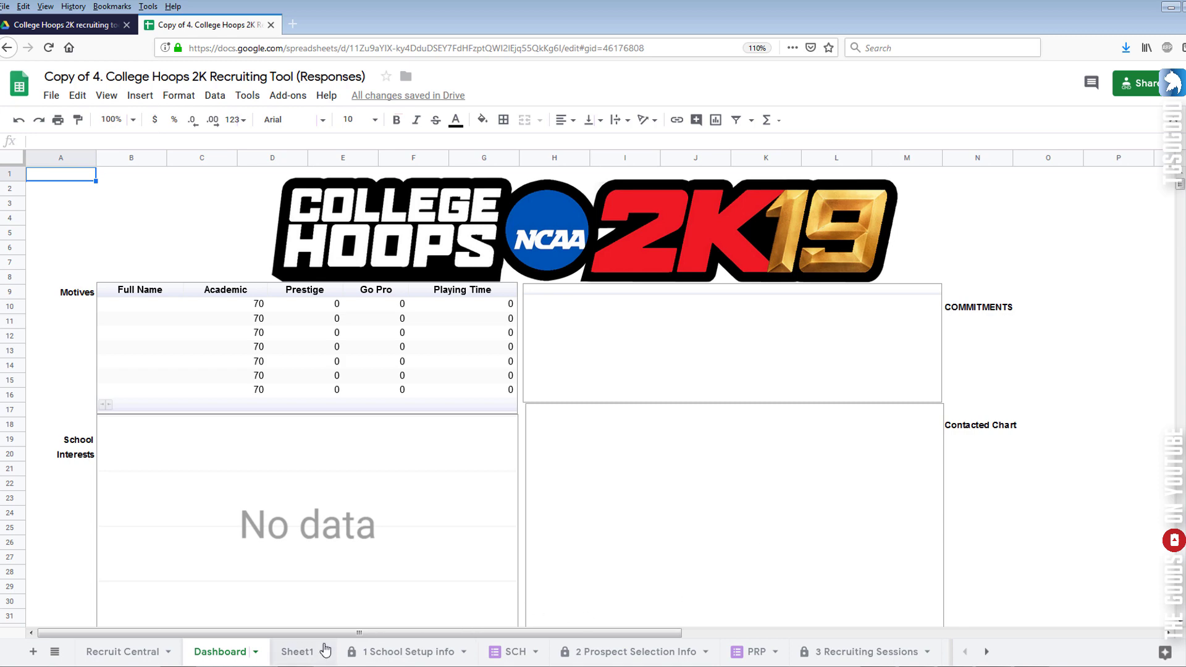
pyautogui.click(283, 658)
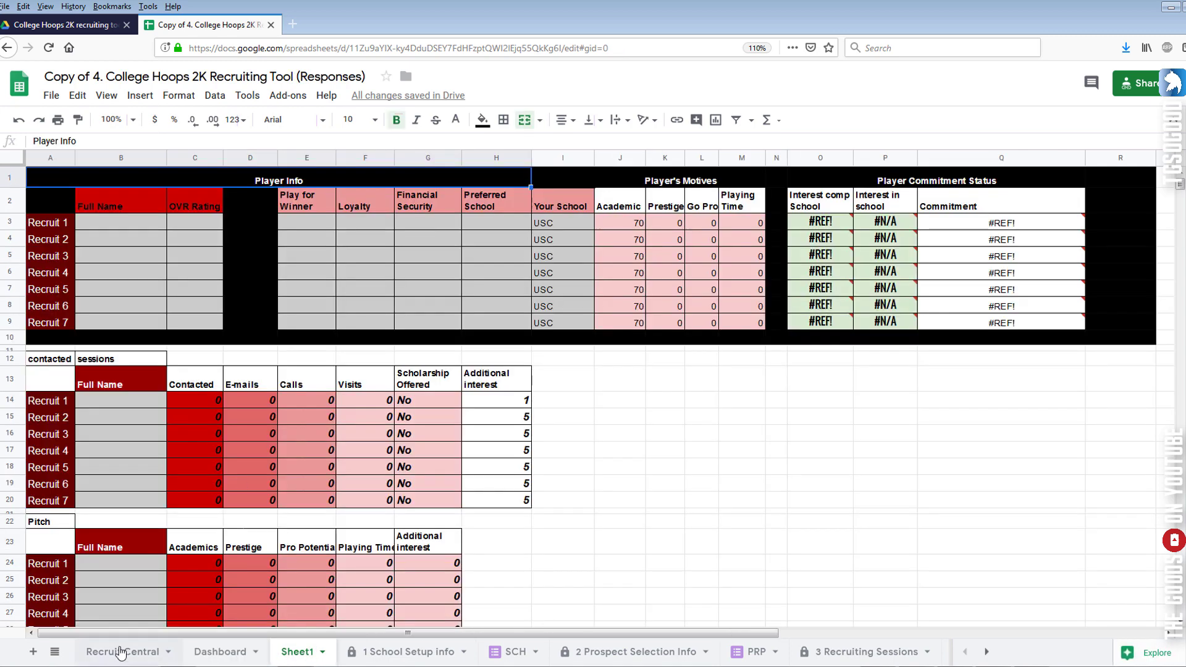
pyautogui.click(121, 654)
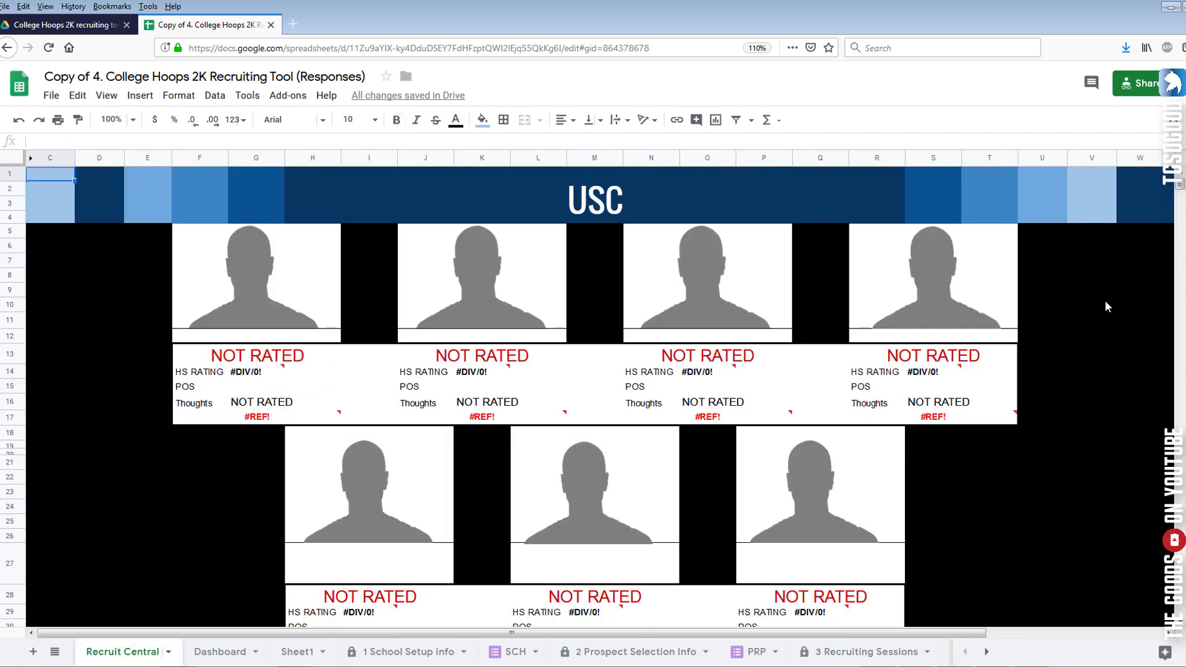
pyautogui.moveTo(1180, 185); pyautogui.dragTo(1180, 196)
pyautogui.scroll(1, 1180, 196)
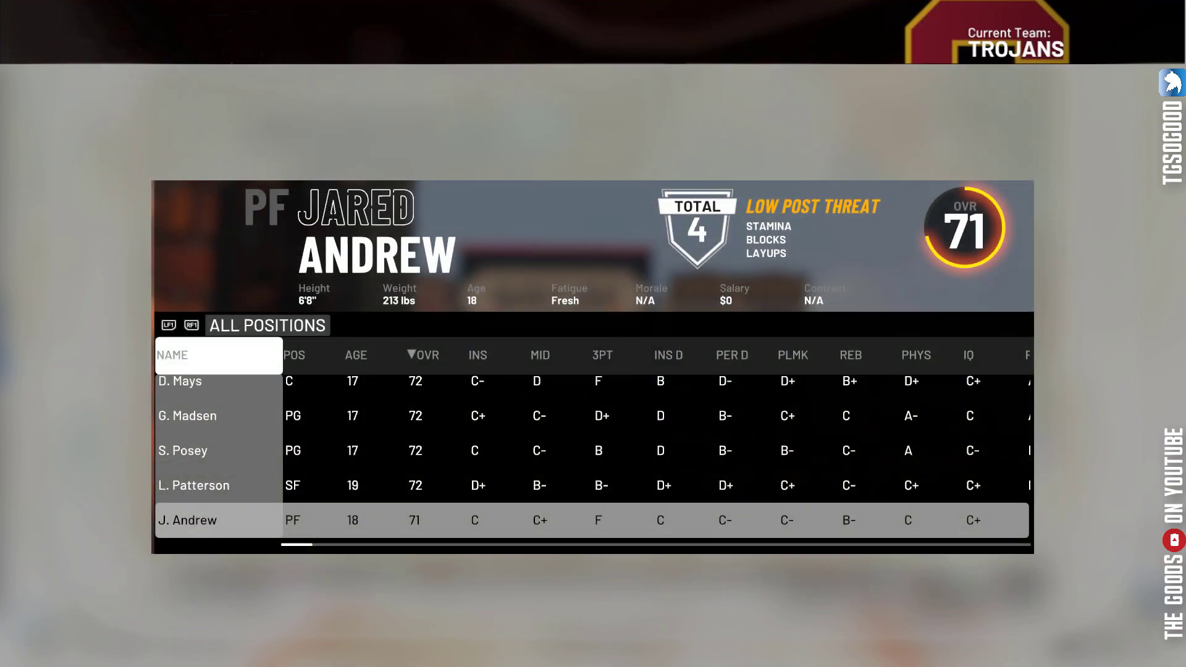
# Move down the Trojans roster to the 71-overall shooting guard.
pyautogui.press('Down')
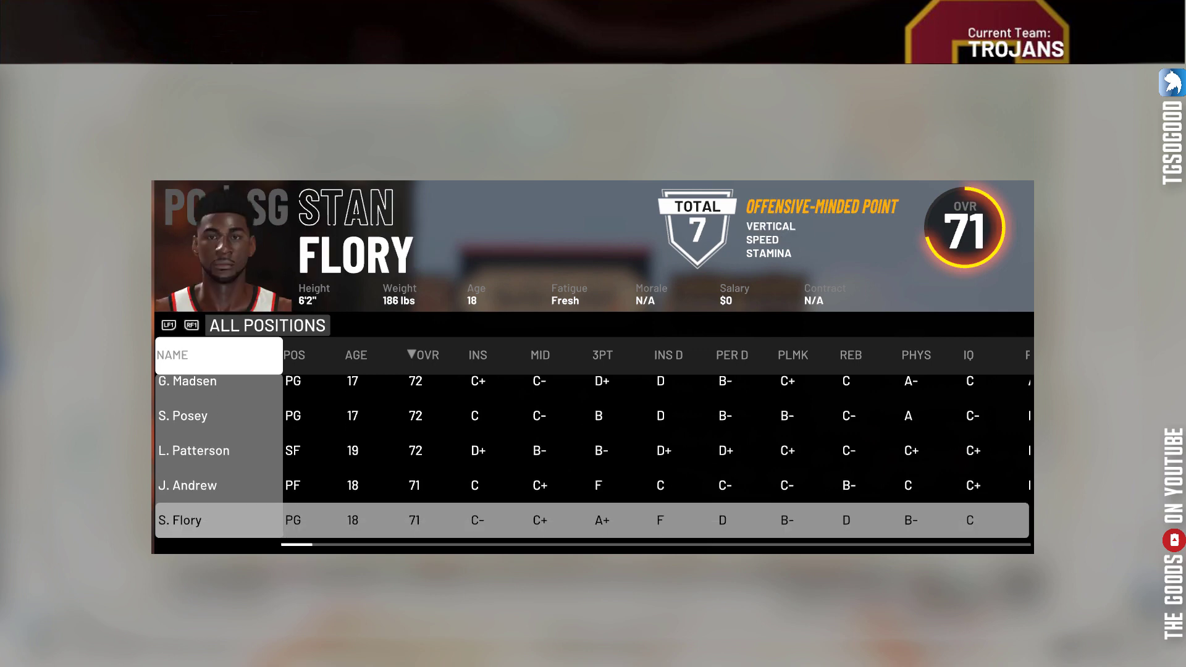
pyautogui.press('Down')
pyautogui.press('Down')
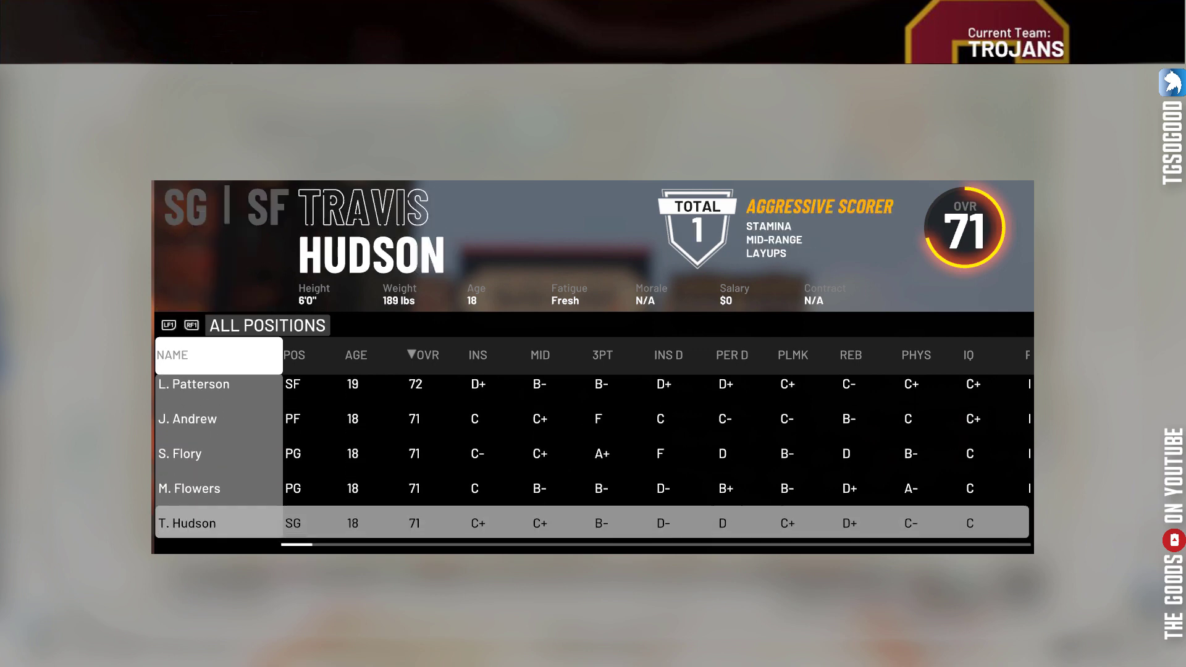